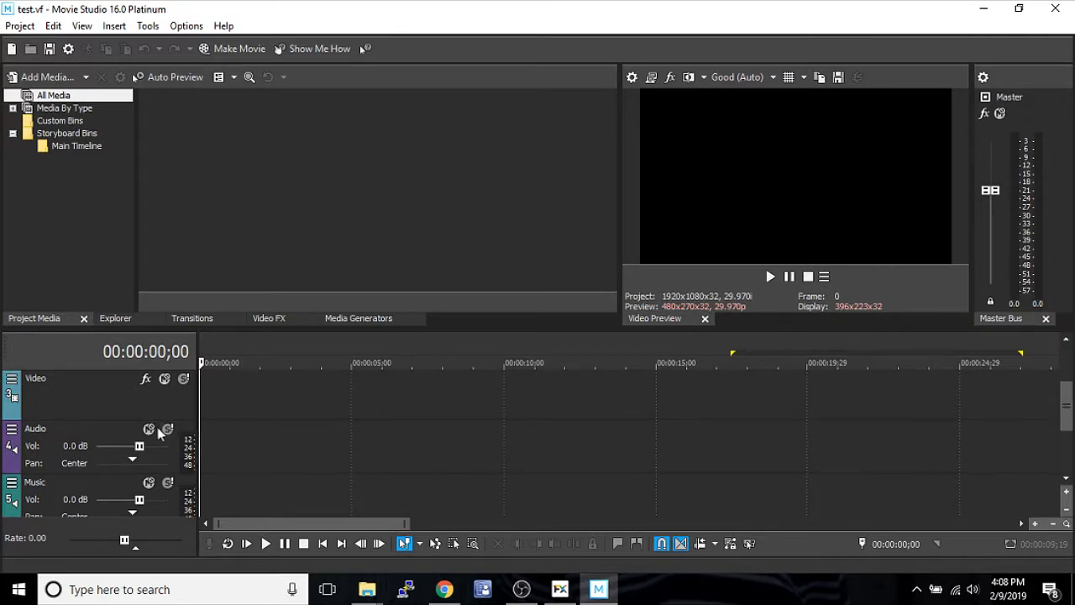
pyautogui.click(44, 429)
pyautogui.click(45, 429)
pyautogui.click(315, 448)
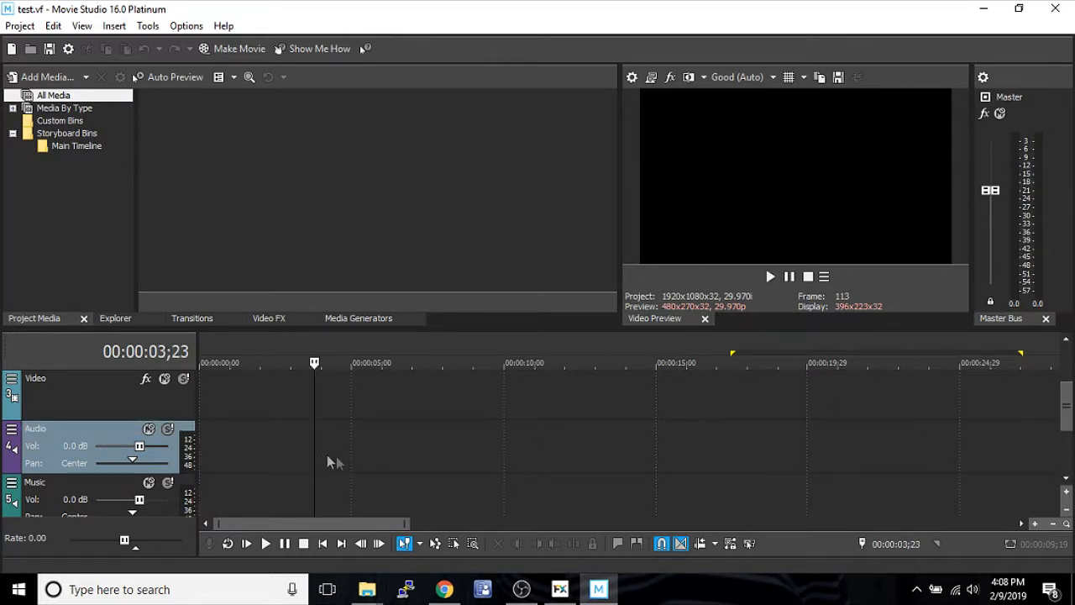
pyautogui.click(266, 454)
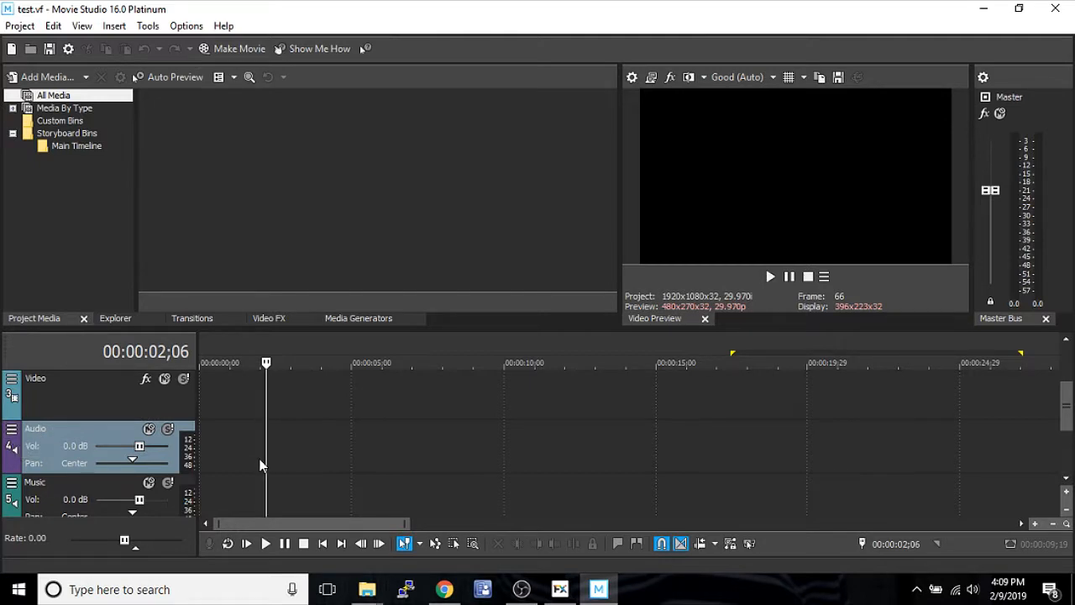
# Check in the Windows sound settings which microphone is the default recording device, and return to the timeline
pyautogui.click(971, 592)
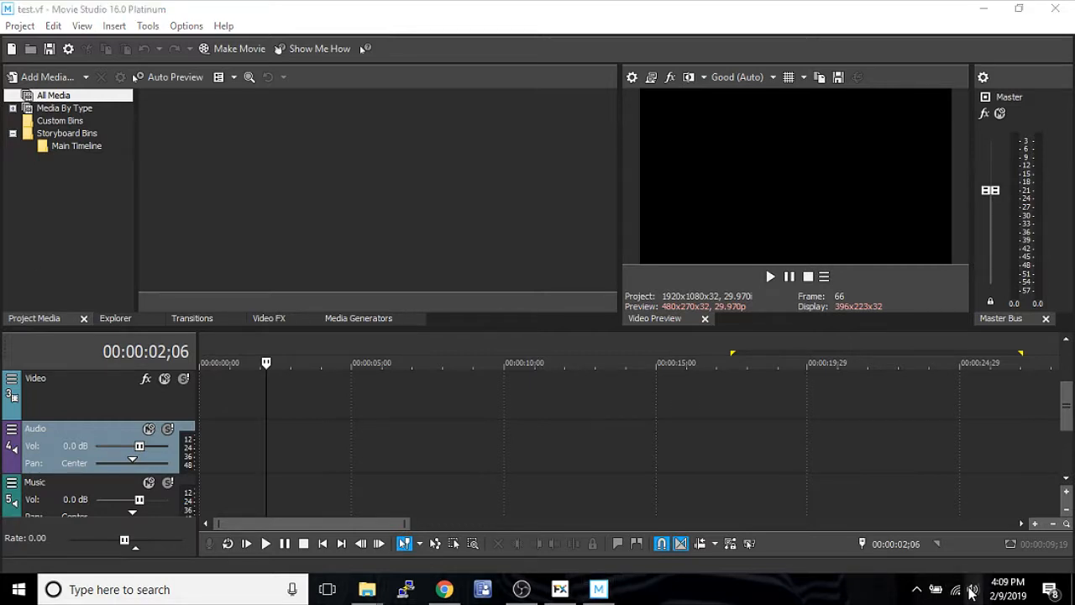
pyautogui.click(971, 590)
pyautogui.rightClick(972, 590)
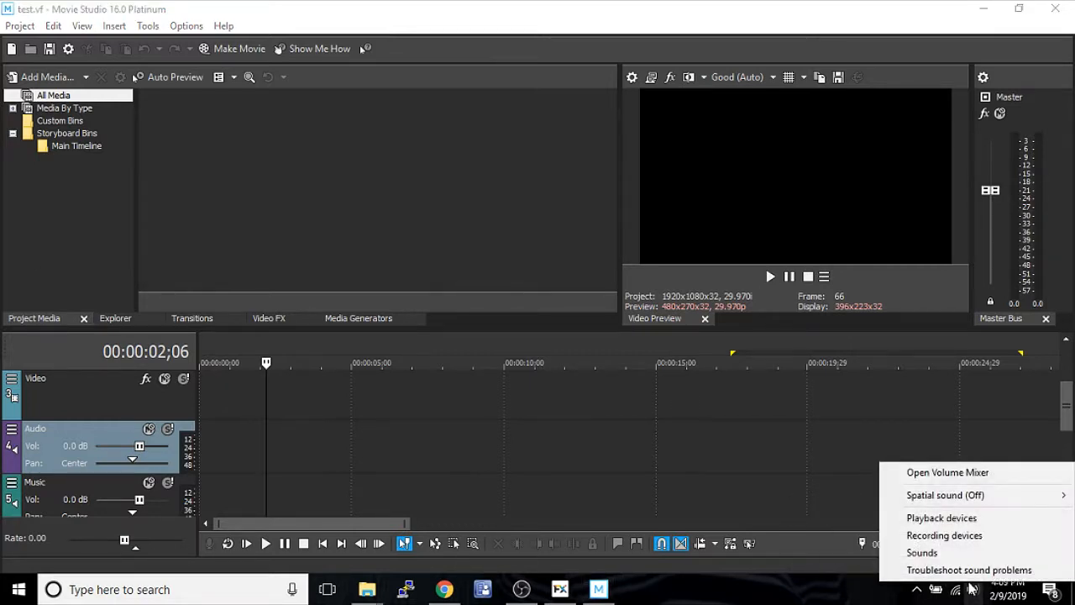
pyautogui.click(957, 471)
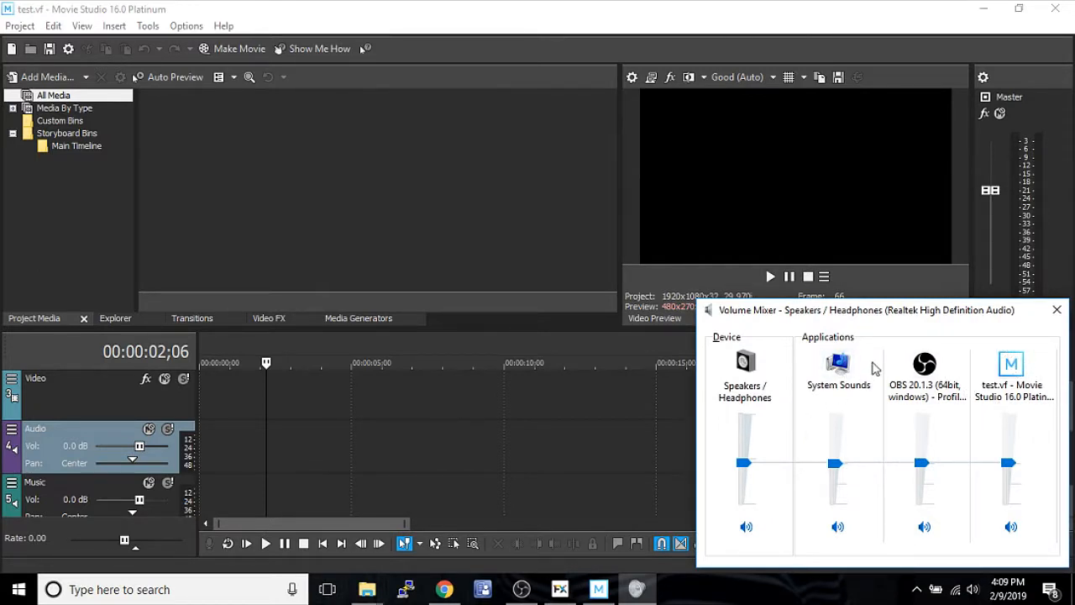
pyautogui.click(840, 366)
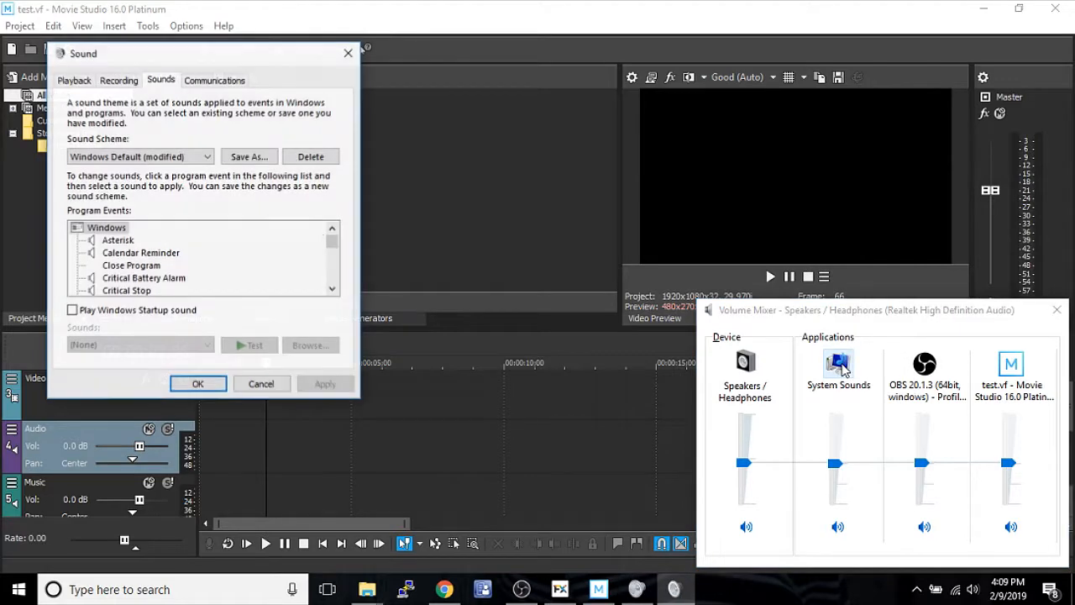
pyautogui.click(117, 80)
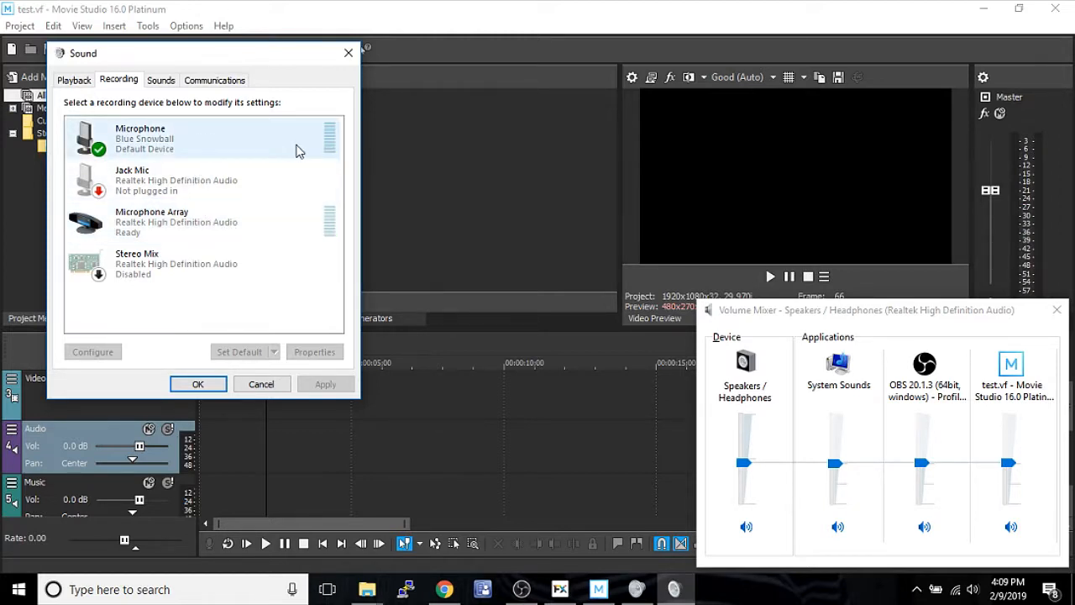
pyautogui.click(349, 52)
pyautogui.click(637, 399)
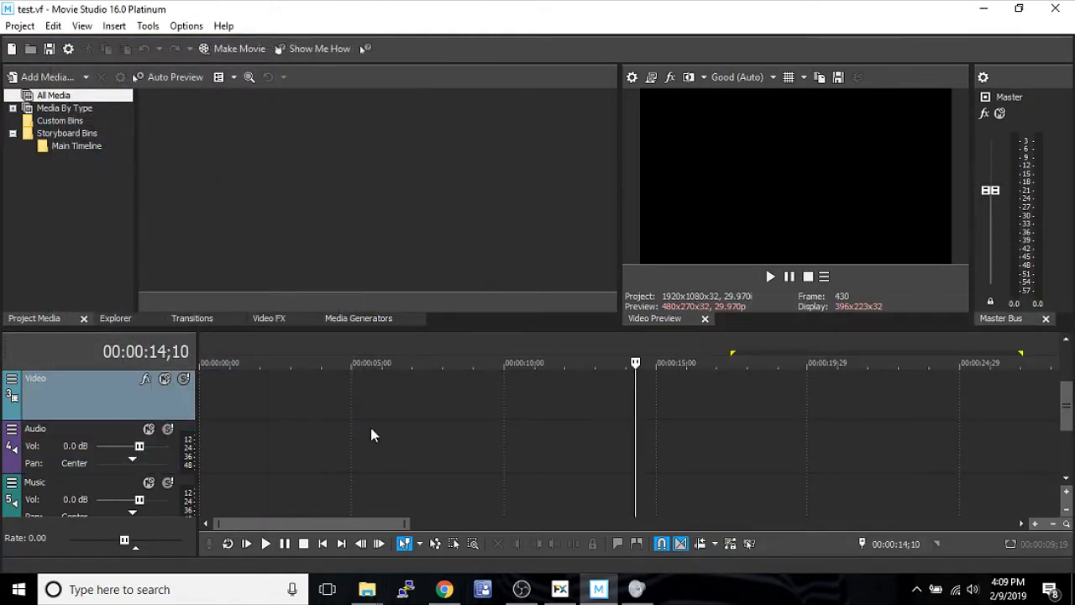
# Arm the Audio track for recording and accept the project's test\Recordings folder for recorded files
pyautogui.click(242, 435)
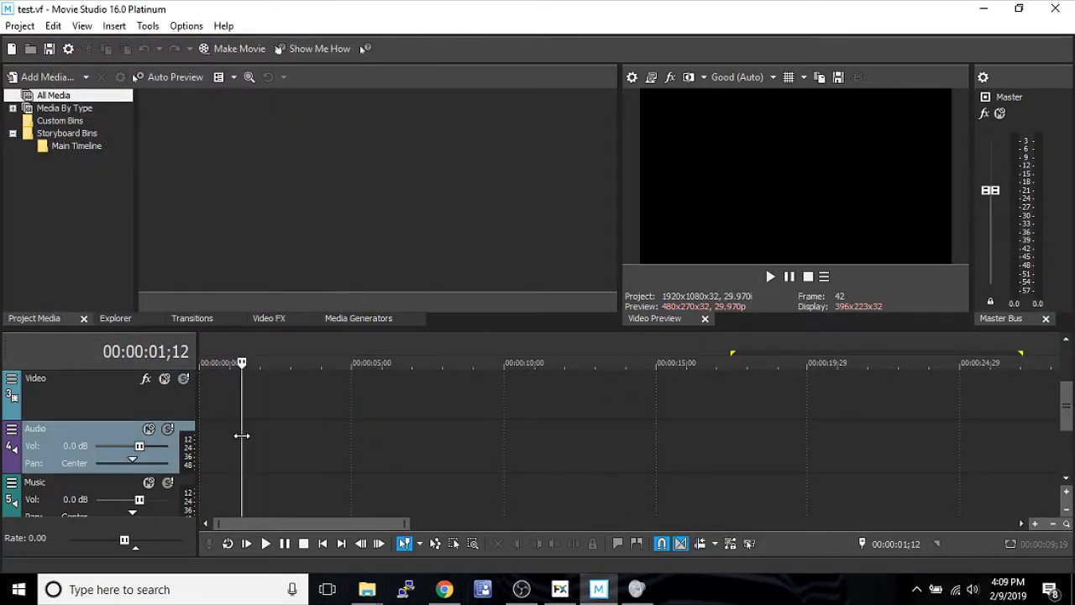
pyautogui.click(214, 436)
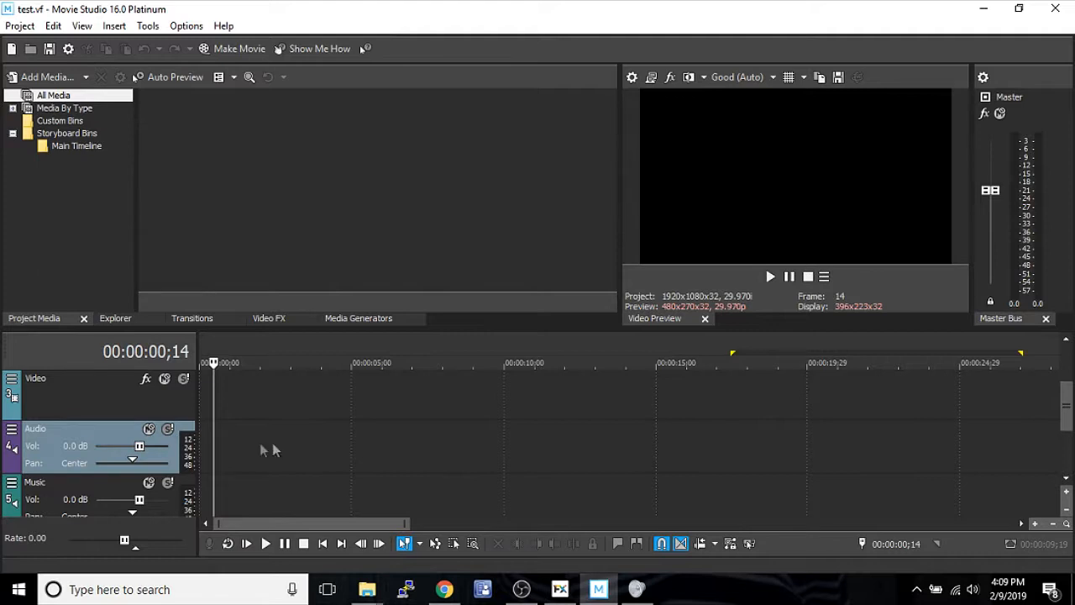
pyautogui.click(11, 429)
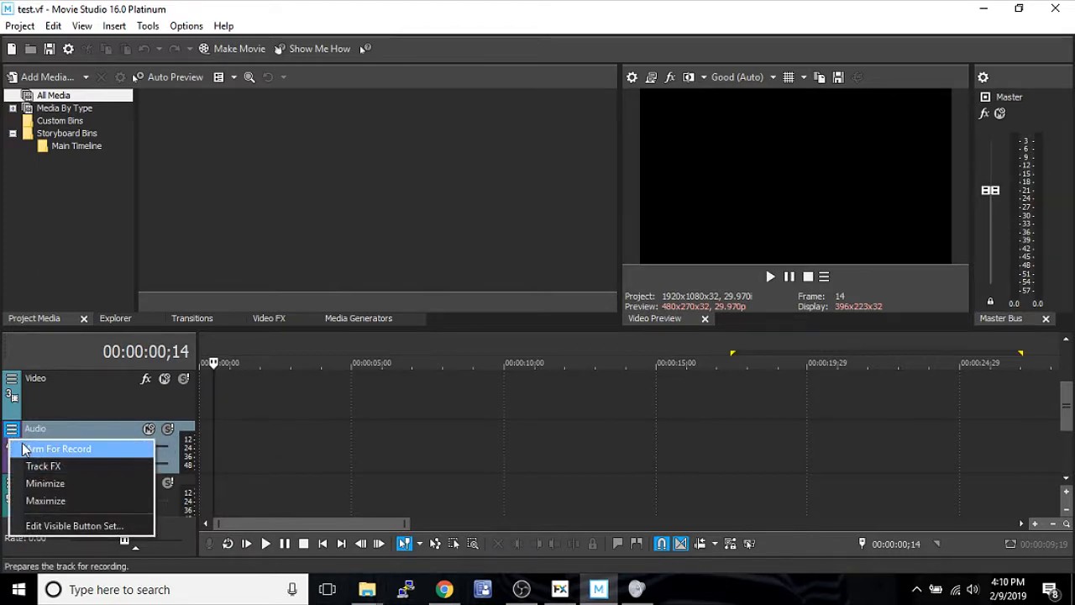
pyautogui.click(37, 448)
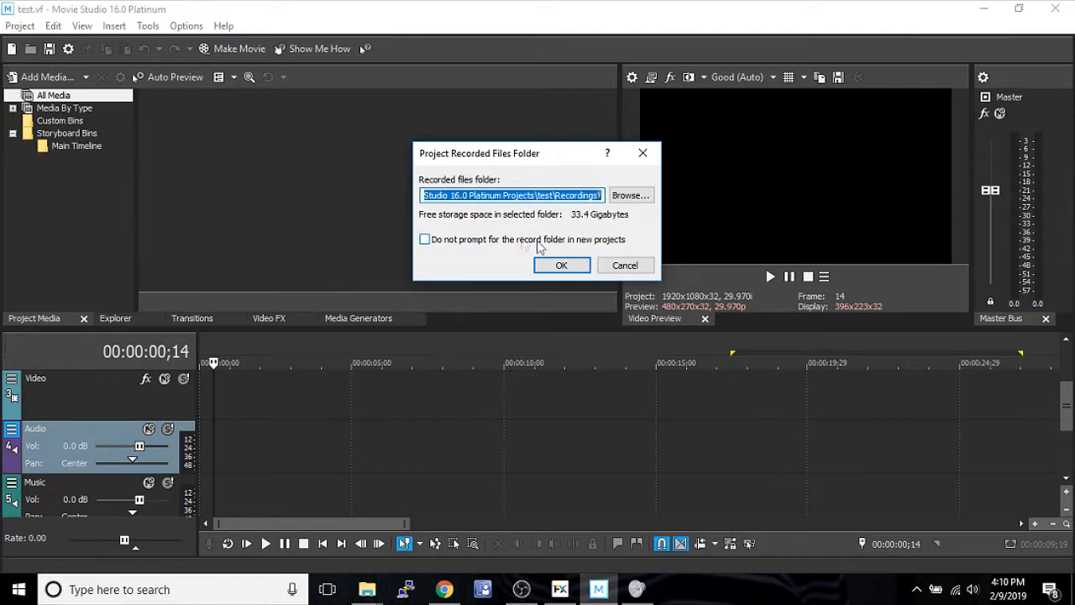
pyautogui.click(561, 265)
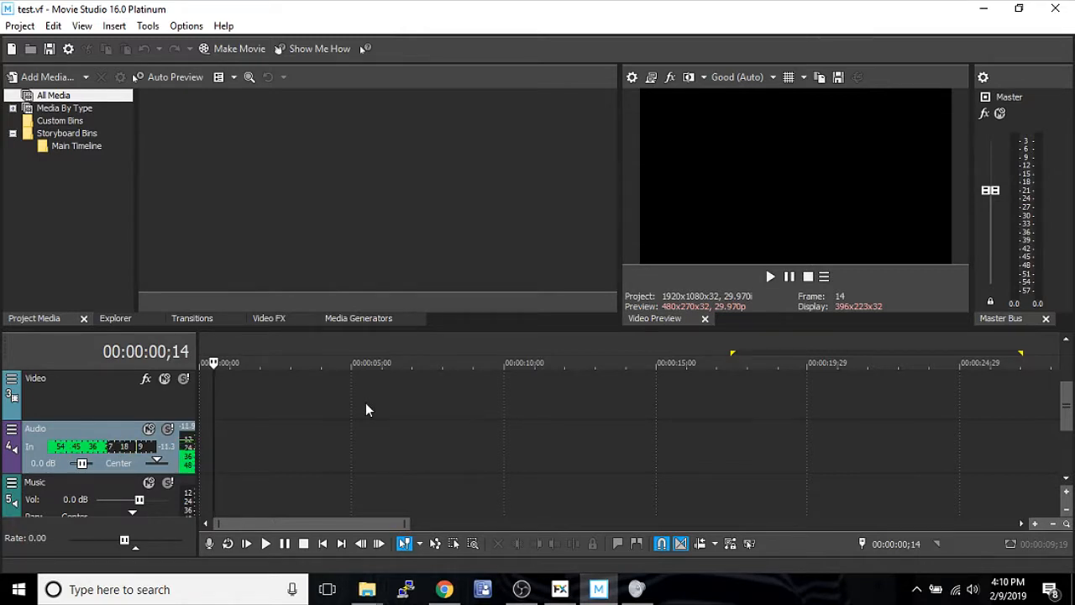
# Record about 14 seconds of microphone audio on the Audio track starting at 00:00:01;24, and keep the recorded file
pyautogui.click(242, 451)
pyautogui.click(214, 451)
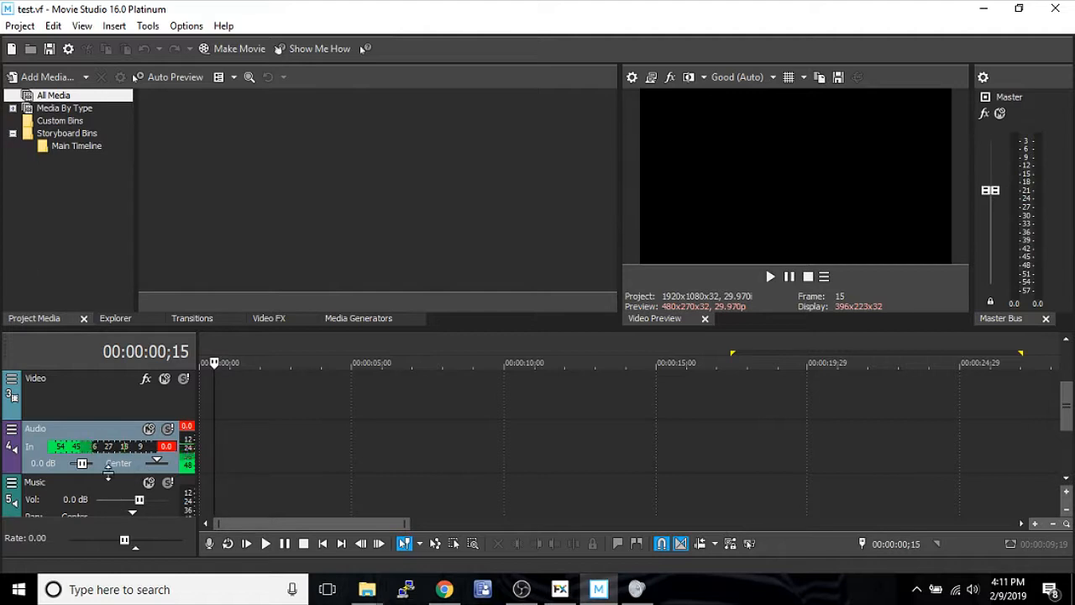
pyautogui.click(296, 447)
pyautogui.click(254, 446)
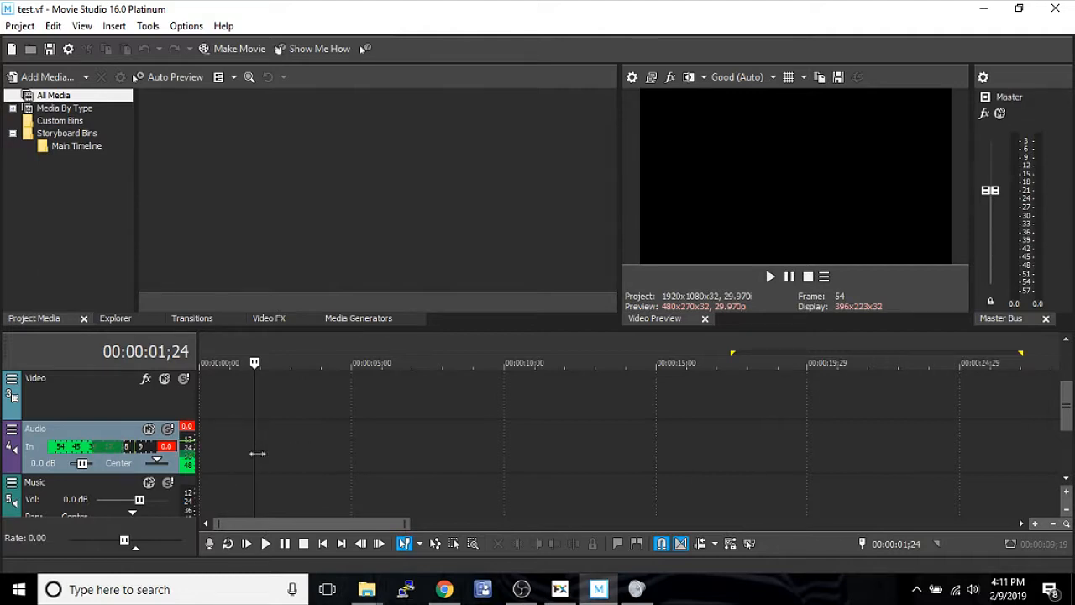
pyautogui.click(209, 542)
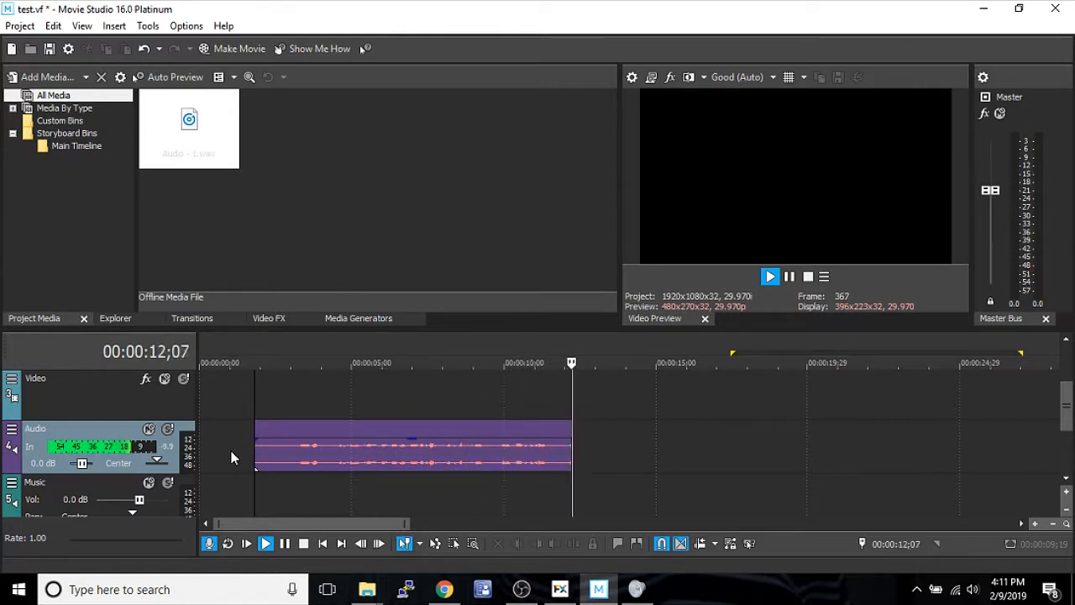
pyautogui.click(210, 543)
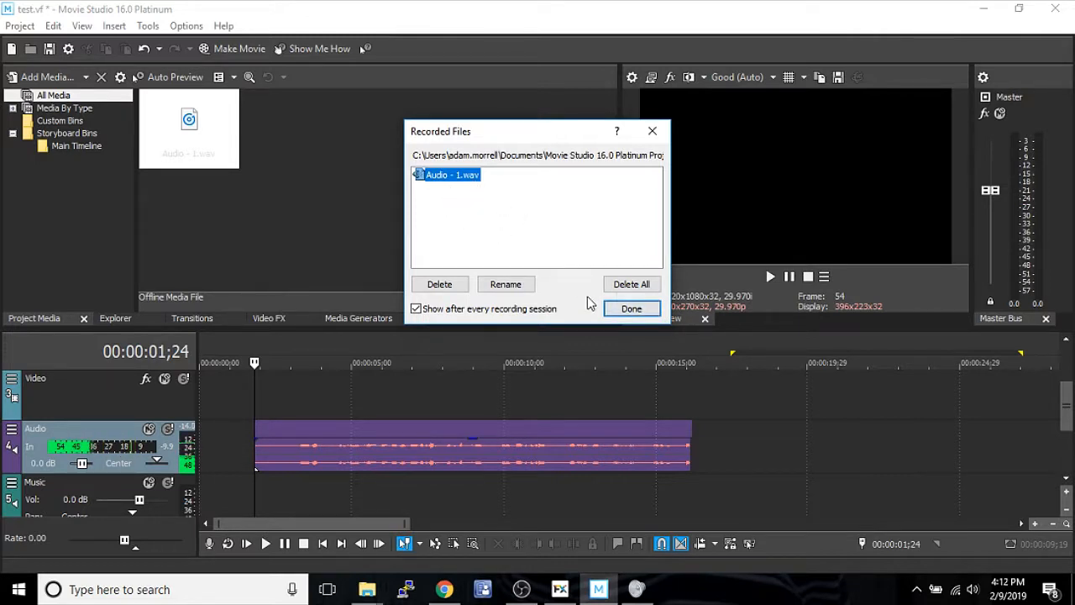
pyautogui.click(622, 308)
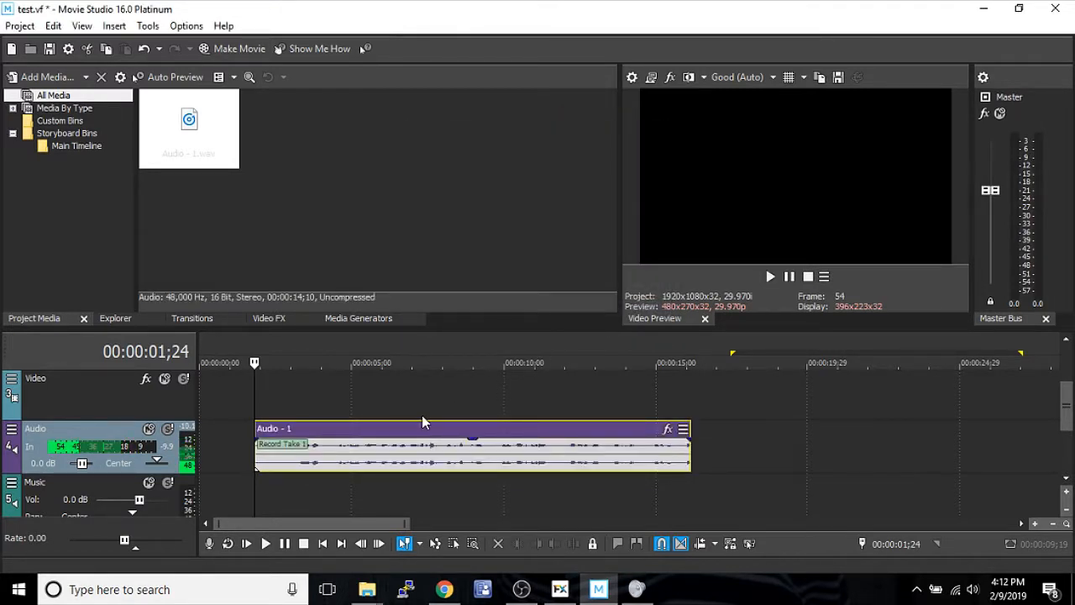
# Trim about one second off the start of the recorded clip and move the clip to the beginning of the timeline
pyautogui.click(330, 400)
pyautogui.click(312, 401)
pyautogui.click(303, 398)
pyautogui.moveTo(260, 462); pyautogui.dragTo(291, 456)
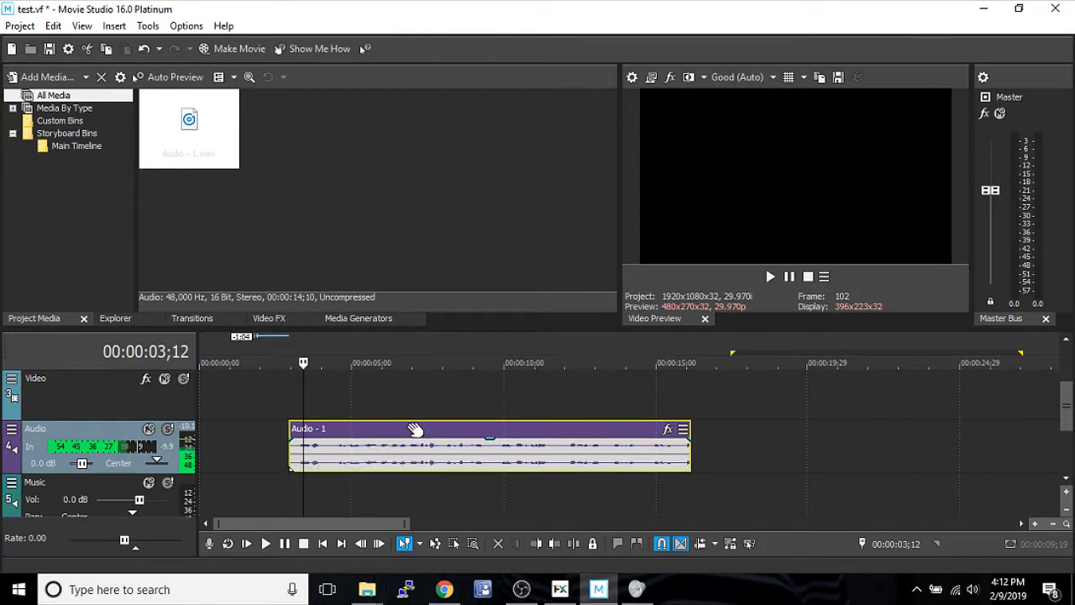
pyautogui.moveTo(416, 430); pyautogui.dragTo(301, 425)
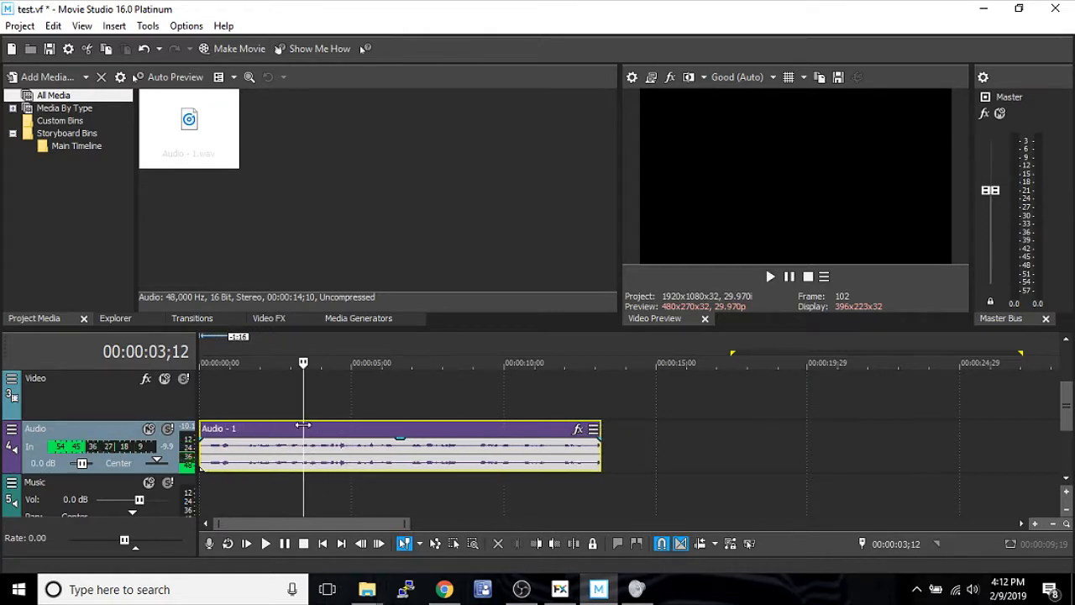
pyautogui.click(313, 432)
pyautogui.click(295, 425)
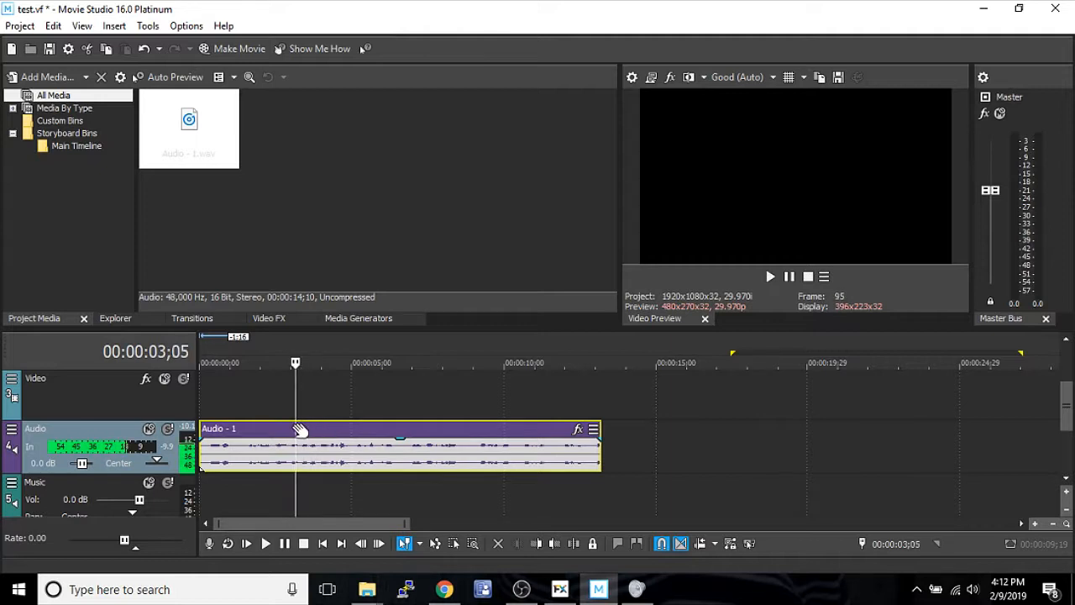
pyautogui.click(280, 433)
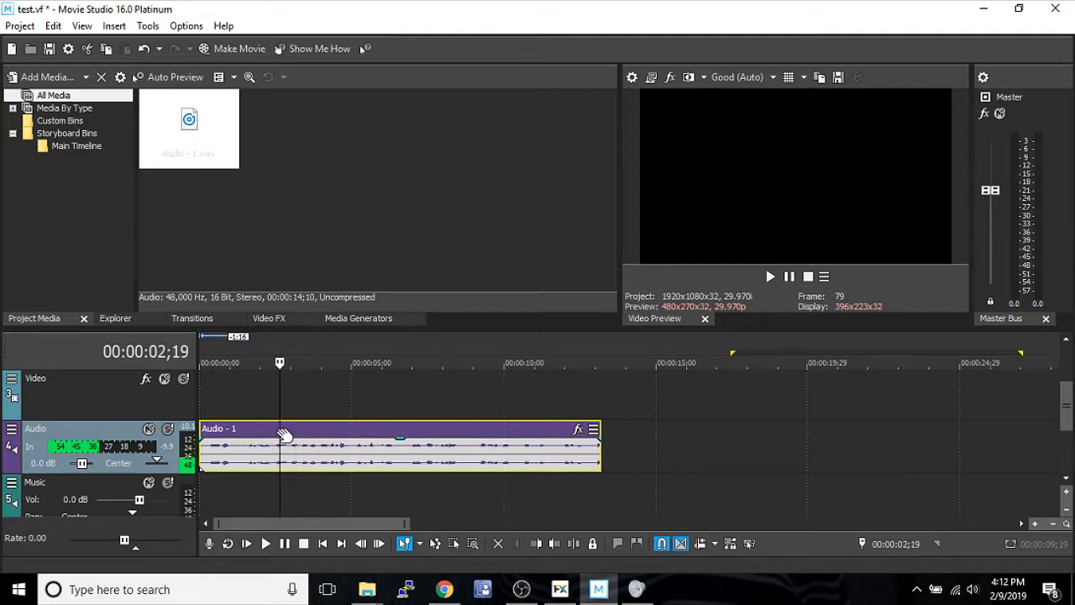
pyautogui.click(247, 433)
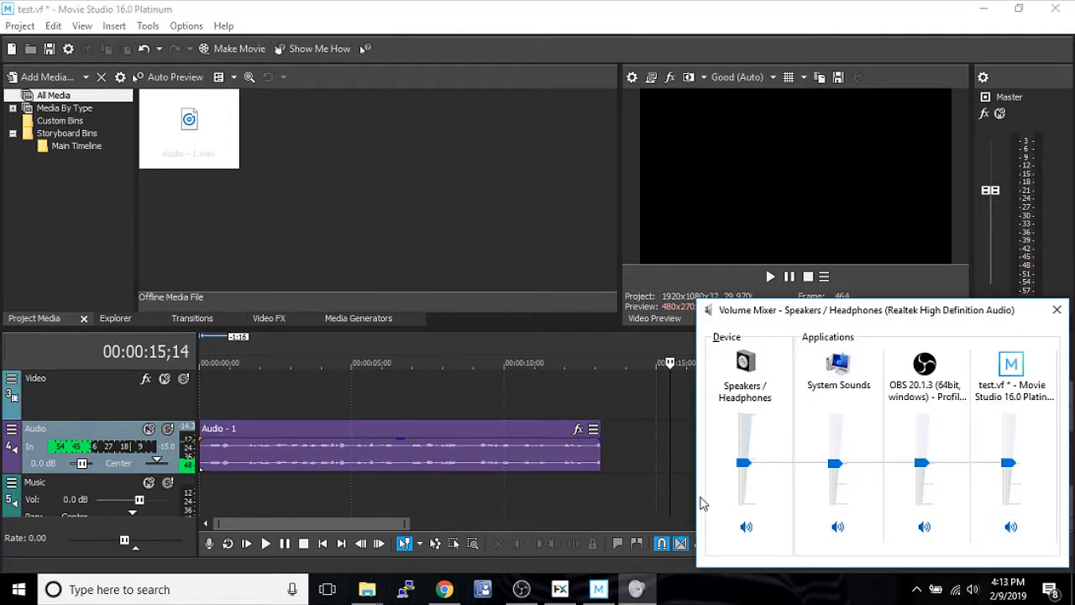
pyautogui.click(674, 495)
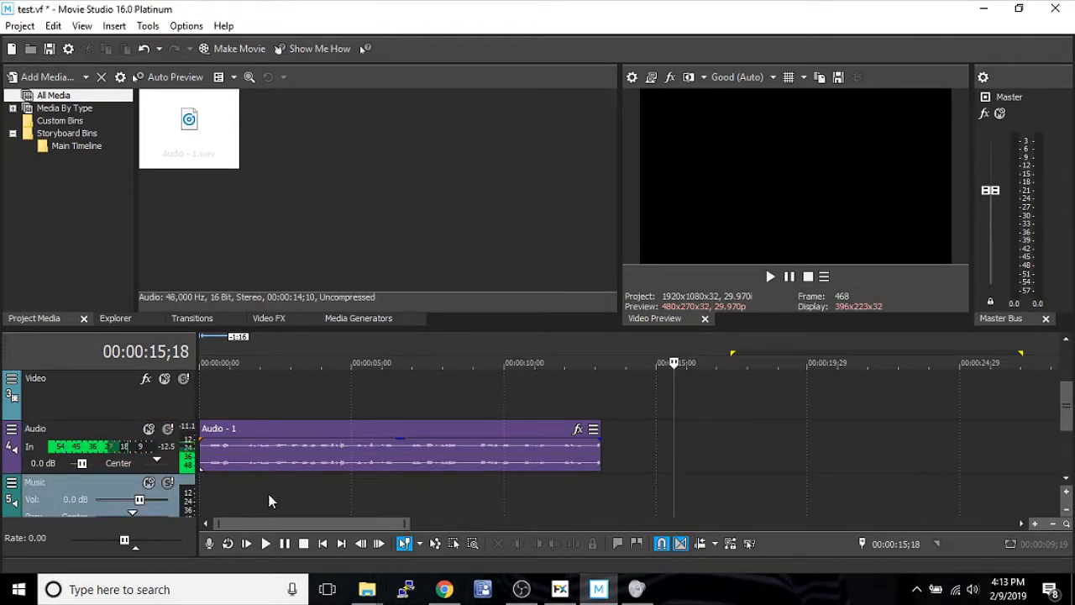
# Play the recorded clip from the start of the timeline, lower the system volume while listening, and pause around 00:00:11;15
pyautogui.click(250, 540)
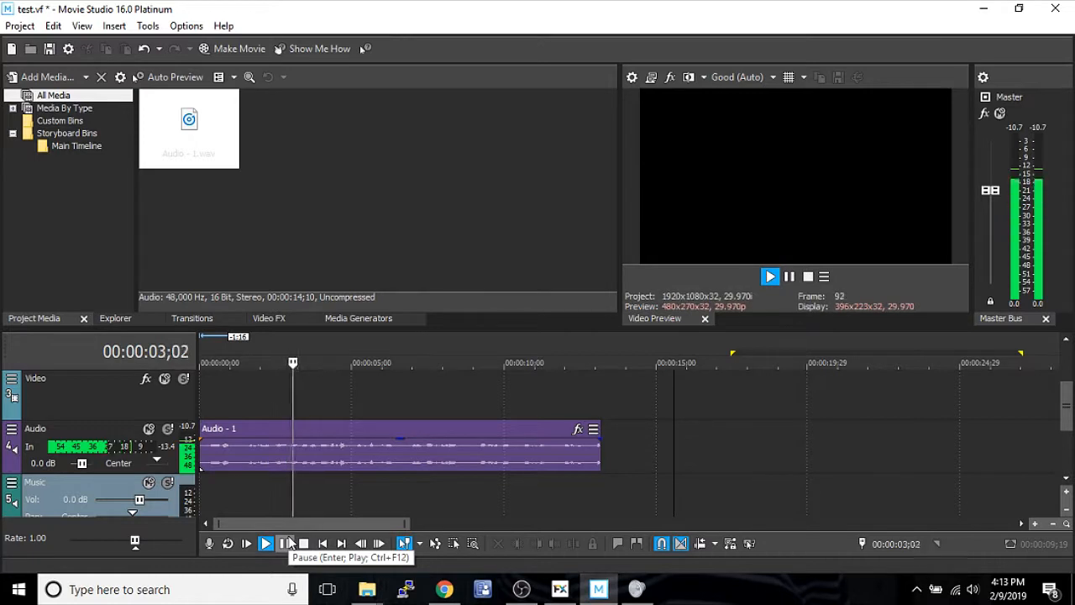
pyautogui.press('XF86AudioLowerVolume')
pyautogui.press('XF86AudioLowerVolume')
pyautogui.press('XF86AudioLowerVolume')
pyautogui.press('XF86AudioLowerVolume')
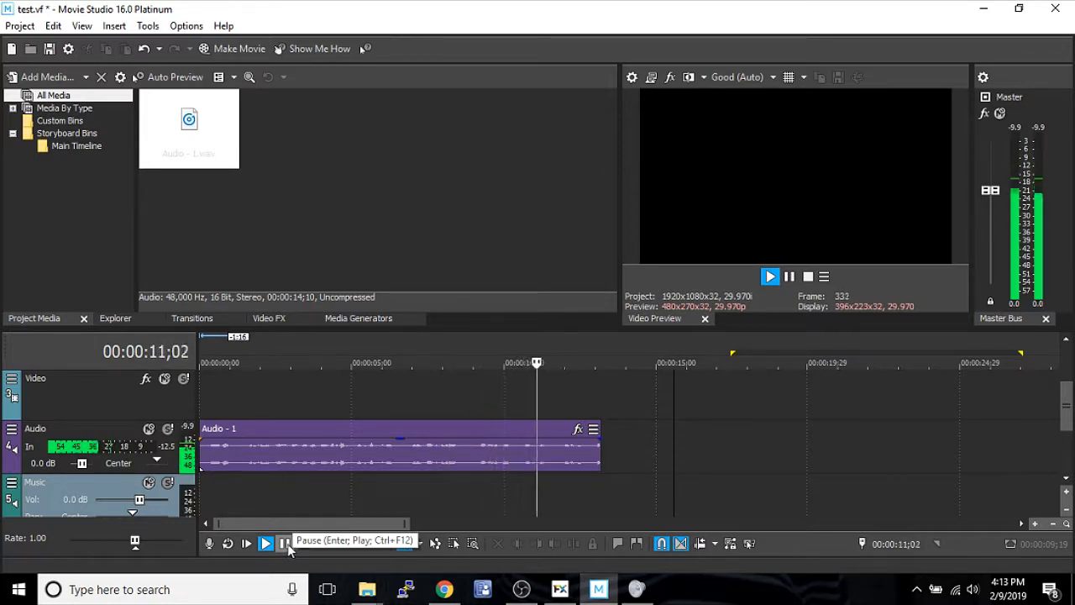
pyautogui.click(285, 543)
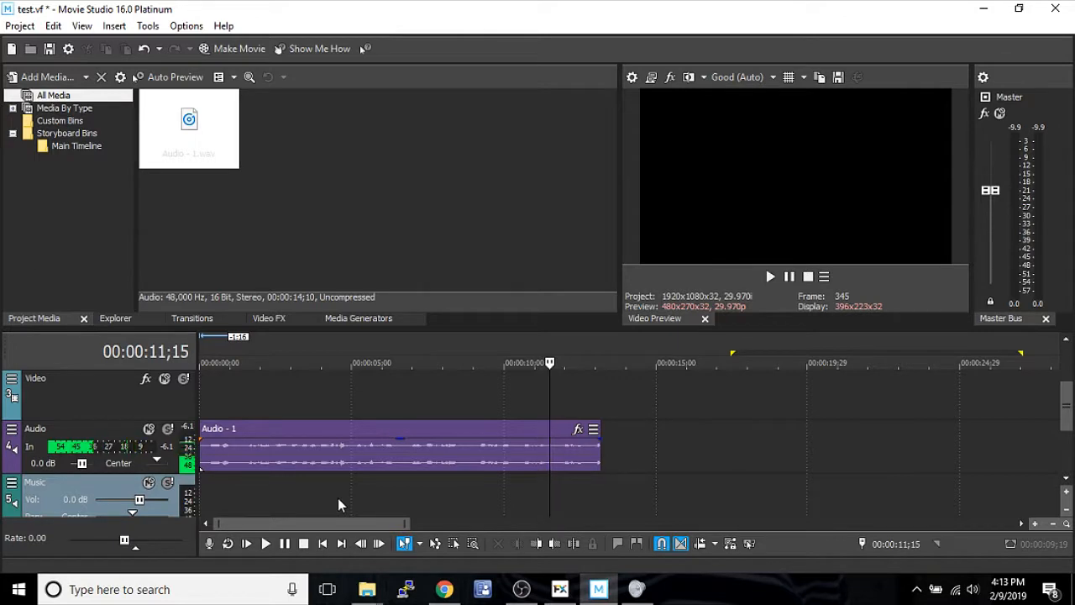
pyautogui.click(393, 387)
pyautogui.click(274, 395)
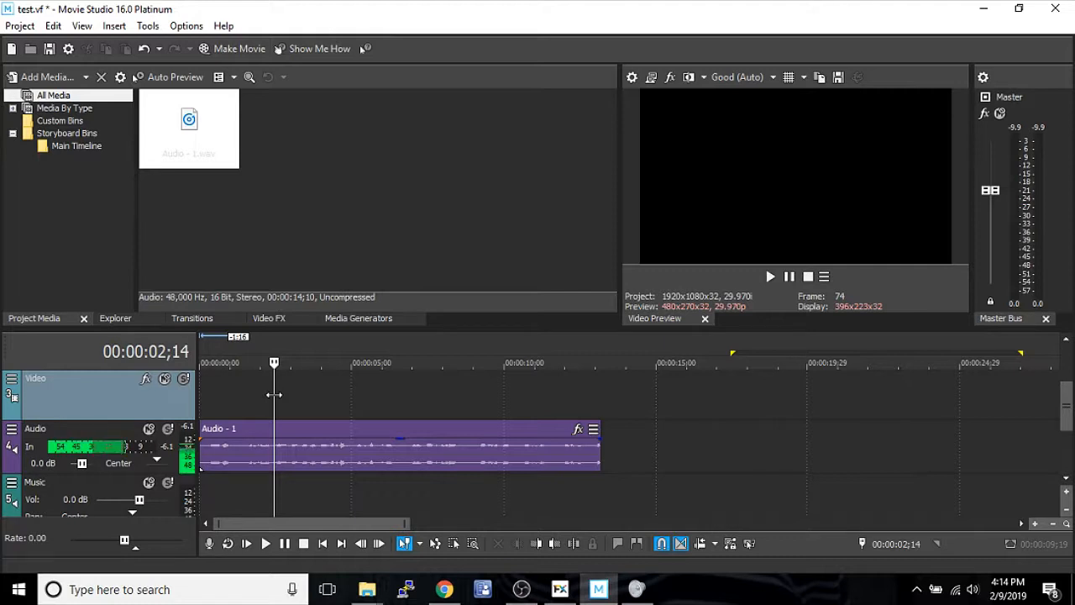
pyautogui.click(370, 401)
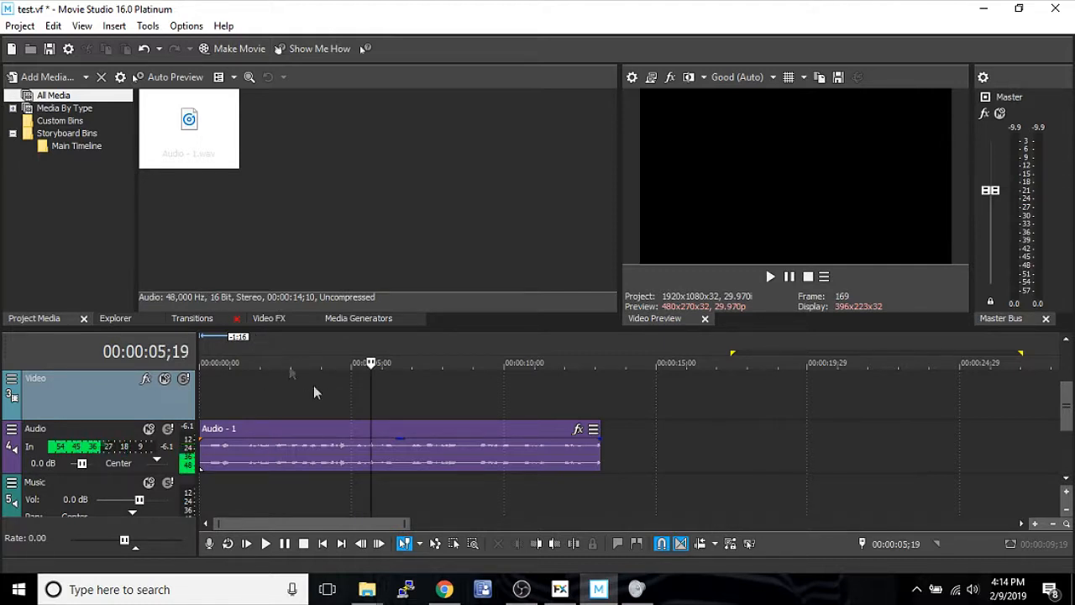